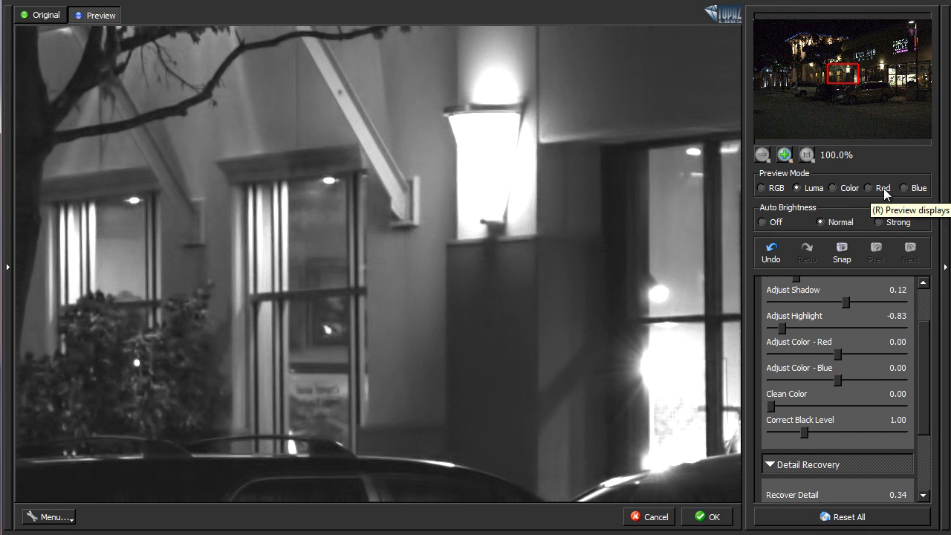
# Step: Switch Preview Mode to Red to examine the red channel's colour noise
pyautogui.click(868, 189)
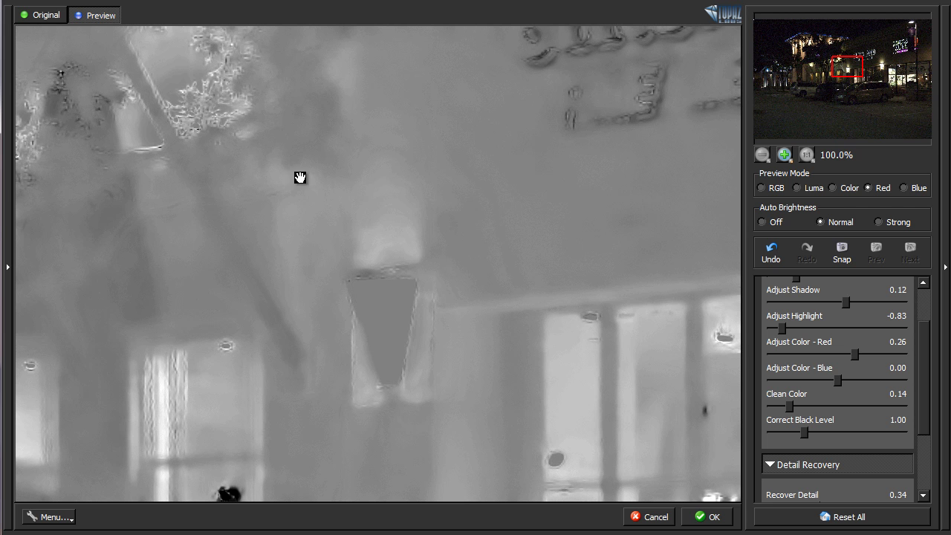
pyautogui.click(519, 231)
pyautogui.click(531, 230)
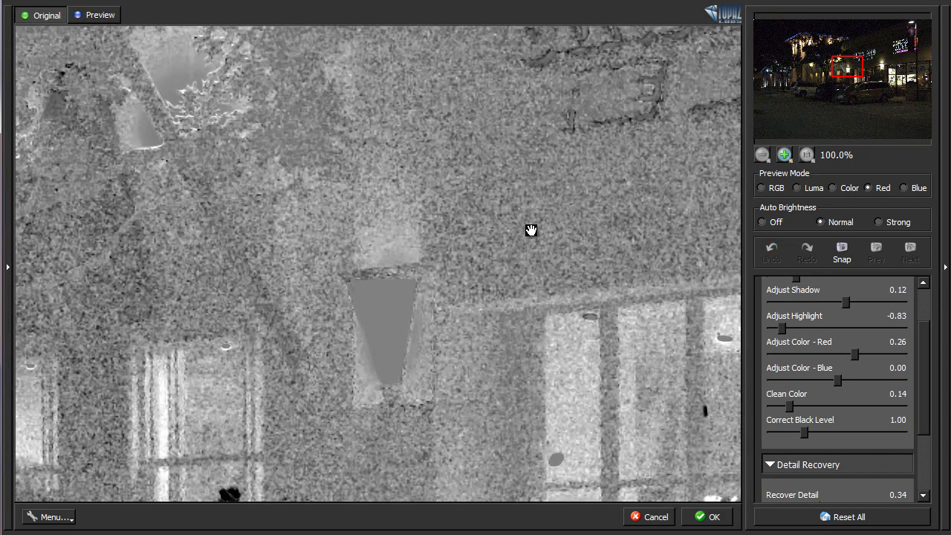
pyautogui.click(533, 231)
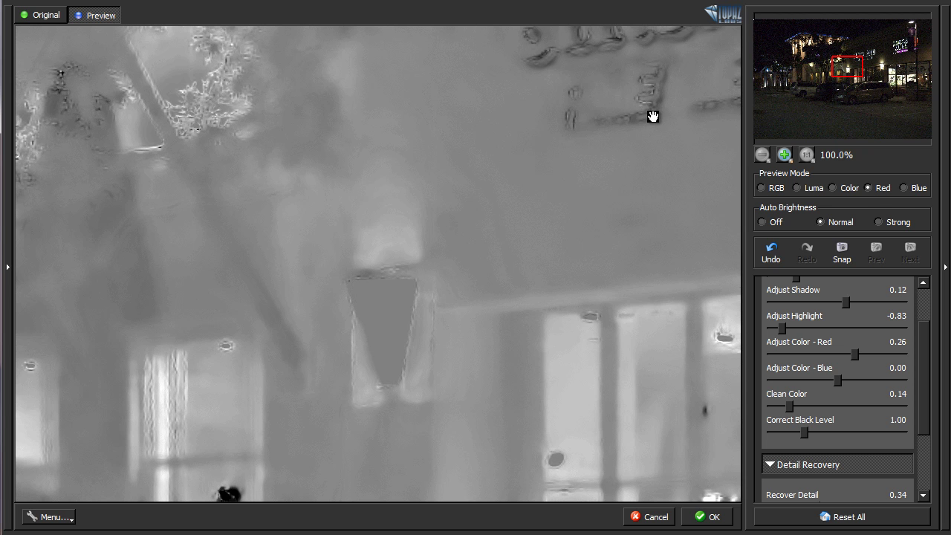
pyautogui.click(649, 118)
# Step: View the blue channel on the sign, lower Adjust Color - Blue to -0.28, and compare with the original
pyautogui.click(904, 188)
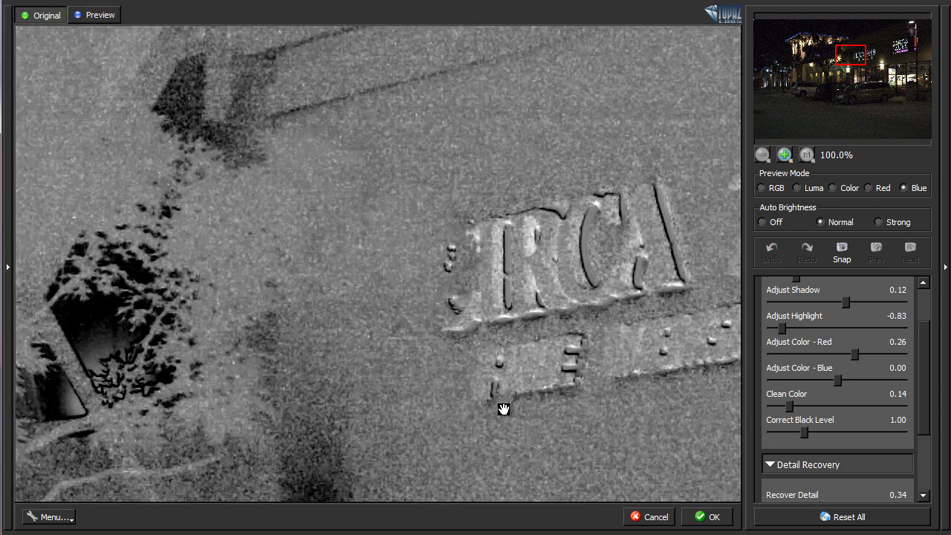
pyautogui.moveTo(503, 409); pyautogui.dragTo(503, 410)
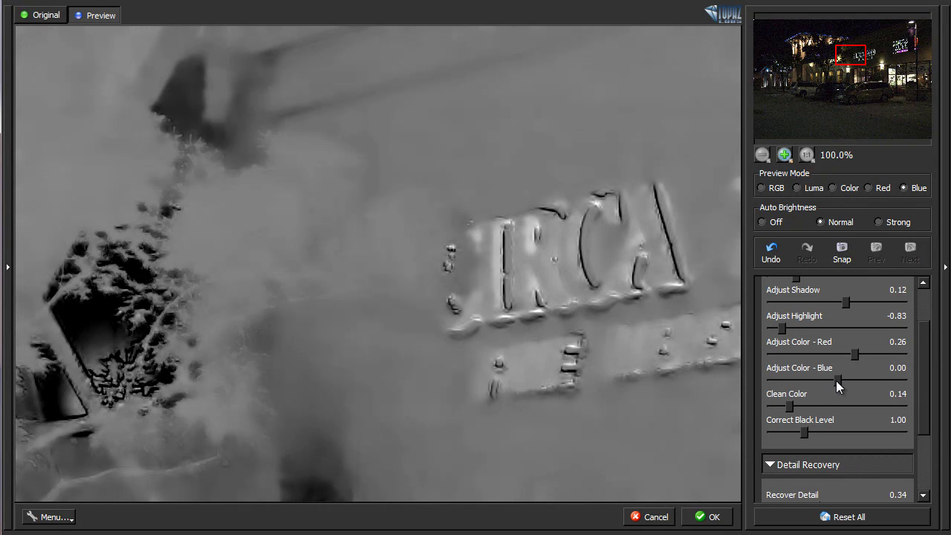
pyautogui.moveTo(832, 381); pyautogui.dragTo(825, 384)
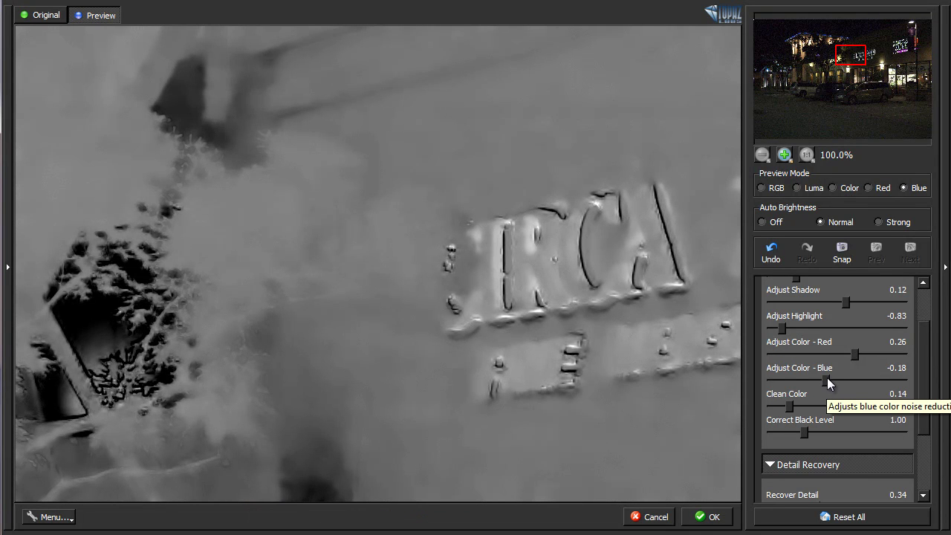
pyautogui.moveTo(829, 382); pyautogui.dragTo(821, 384)
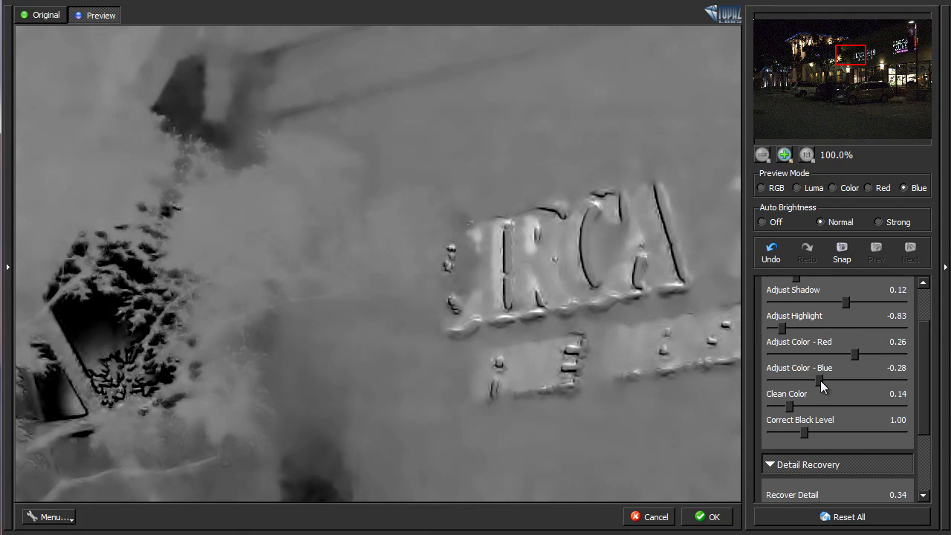
pyautogui.press('o')
pyautogui.press('p')
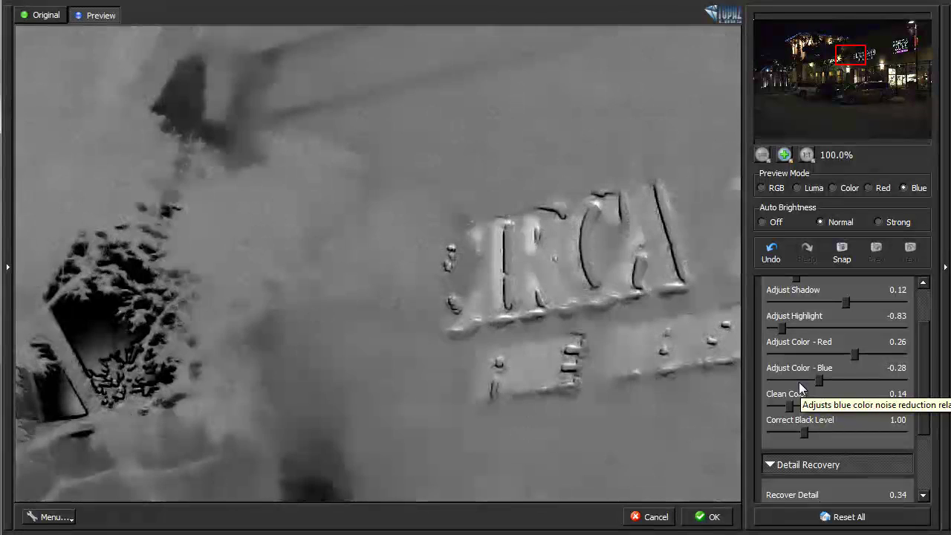
pyautogui.press('o')
pyautogui.press('p')
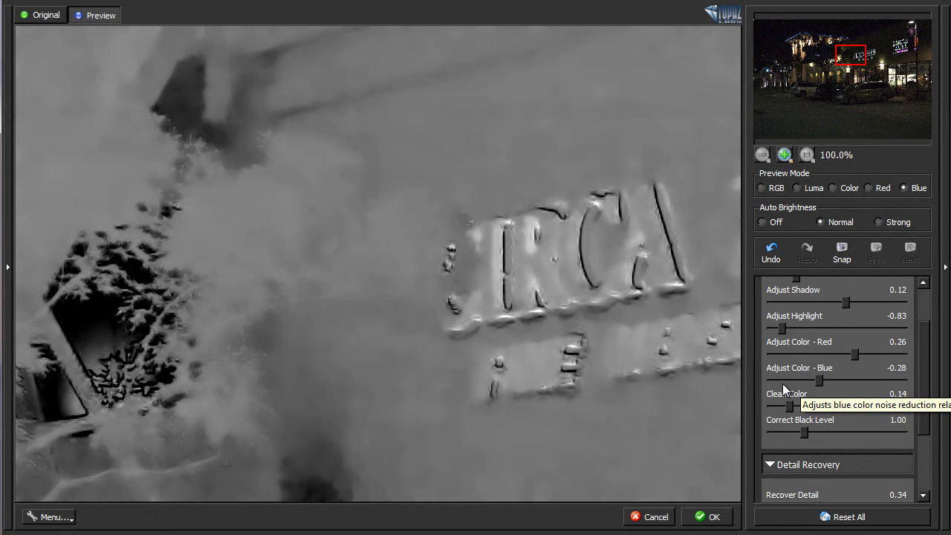
# Step: Return the preview to RGB and compare the lit awning against the original
pyautogui.click(761, 189)
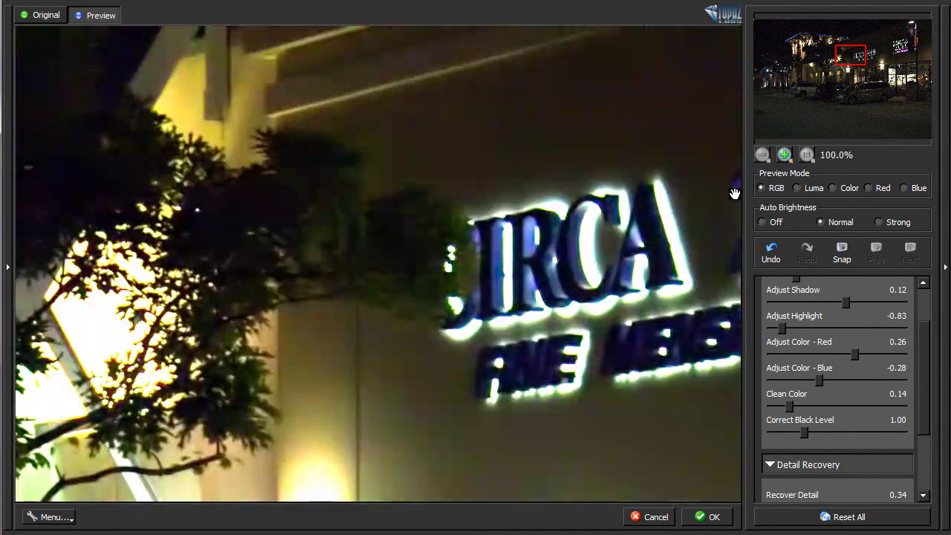
pyautogui.click(589, 164)
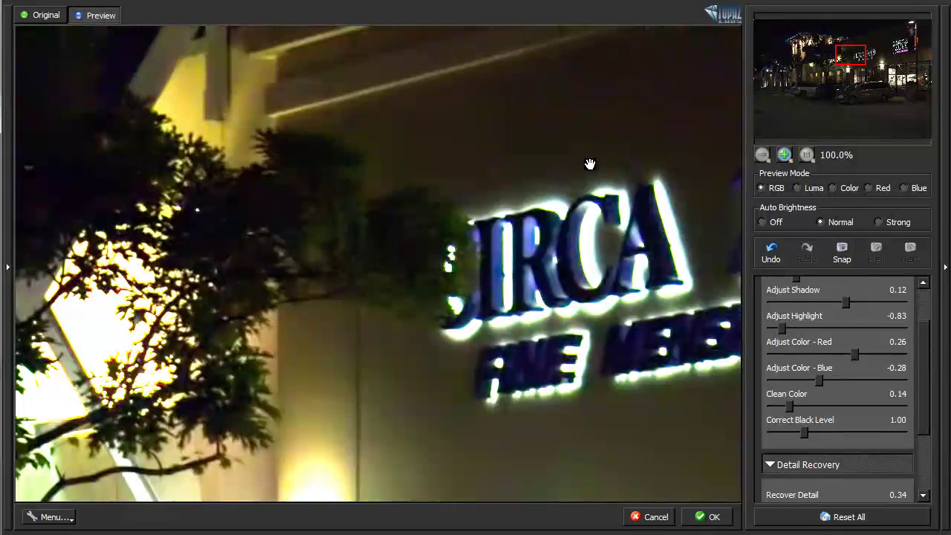
pyautogui.click(589, 164)
pyautogui.click(588, 163)
pyautogui.moveTo(861, 64); pyautogui.dragTo(796, 53)
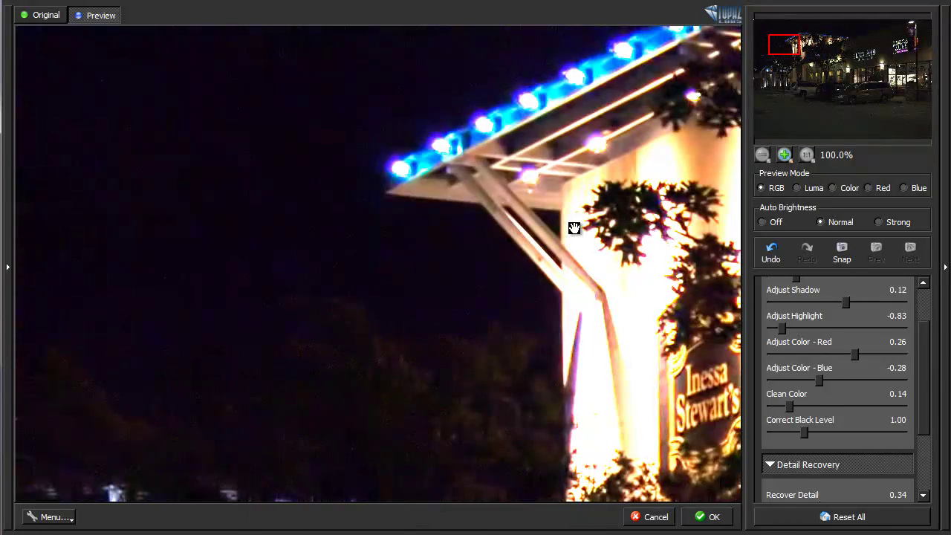
pyautogui.click(573, 228)
pyautogui.click(569, 255)
# Step: Pan across the shop sign, tree, parked car and dark sky, comparing with the original
pyautogui.moveTo(664, 374); pyautogui.dragTo(378, 62)
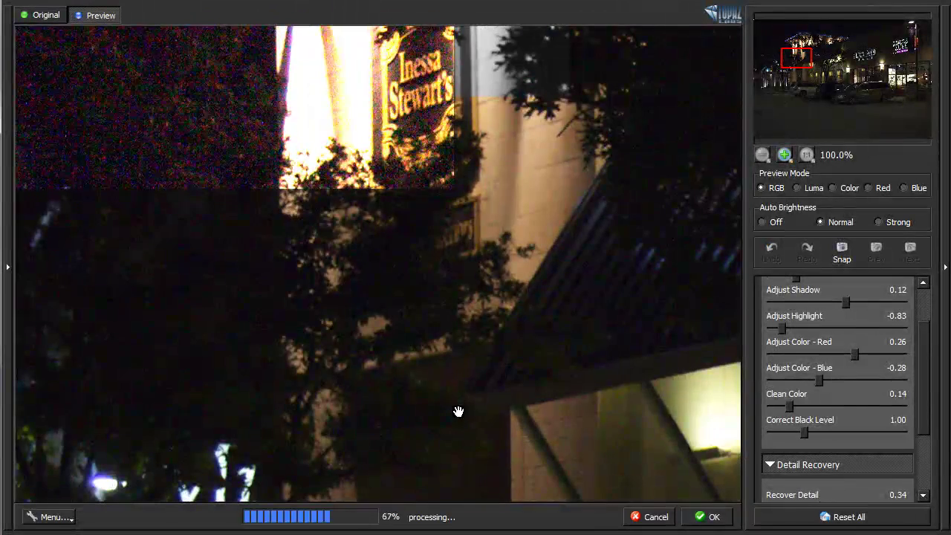
pyautogui.click(379, 438)
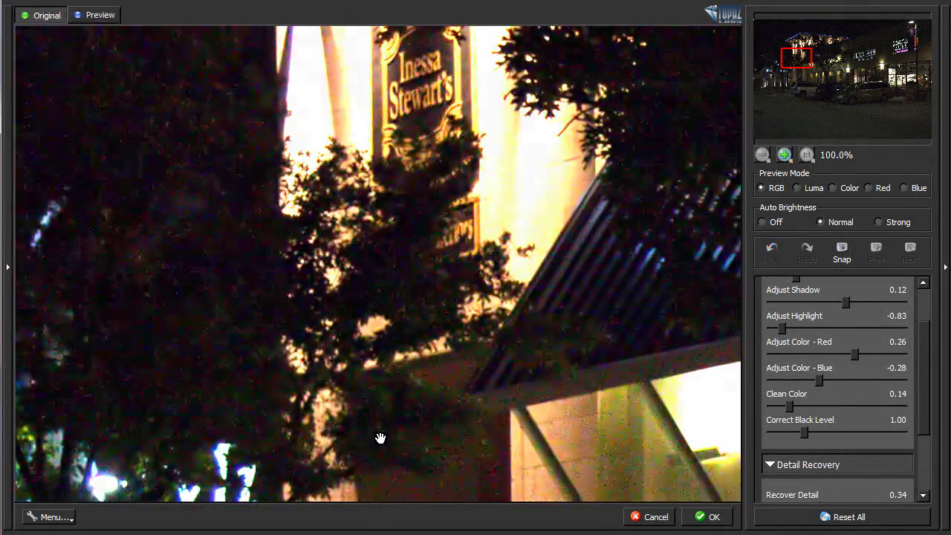
pyautogui.moveTo(380, 438); pyautogui.dragTo(541, 17)
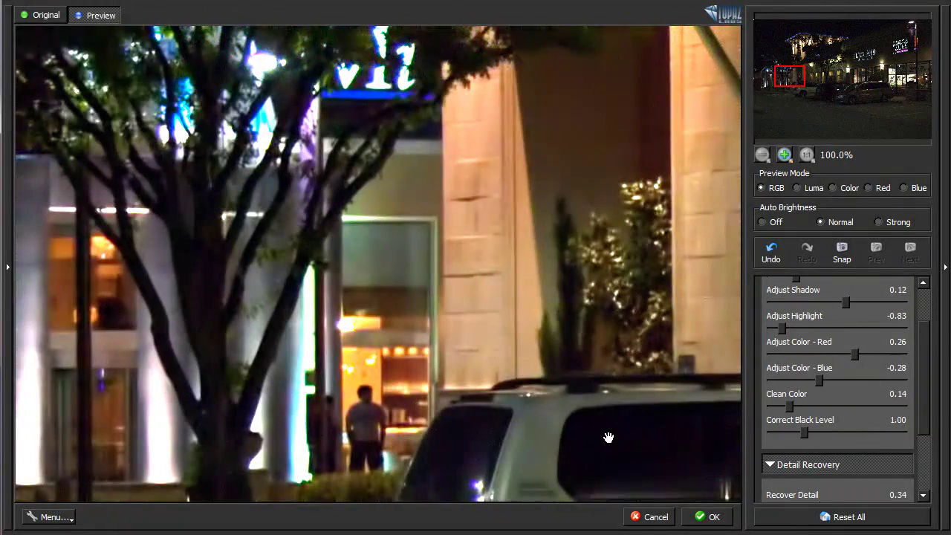
pyautogui.moveTo(608, 437); pyautogui.dragTo(602, 394)
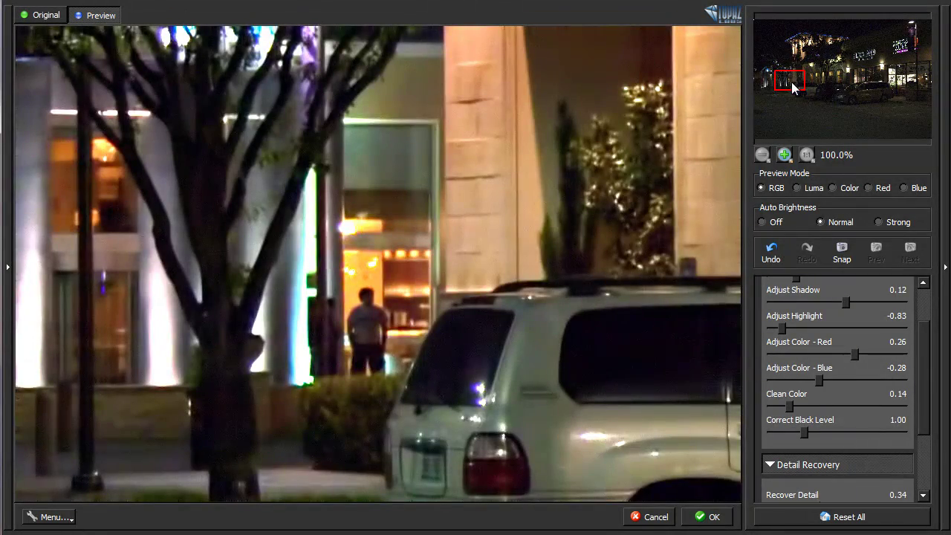
pyautogui.moveTo(792, 87); pyautogui.dragTo(778, 60)
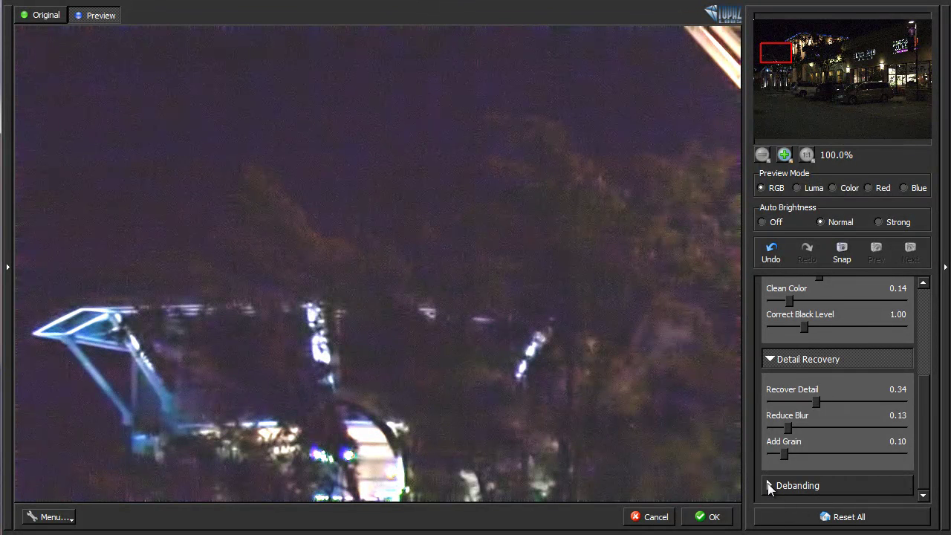
# Step: Enable both Horizontal and Vertical debanding at banding width 20
pyautogui.click(769, 484)
pyautogui.moveTo(928, 395); pyautogui.dragTo(924, 446)
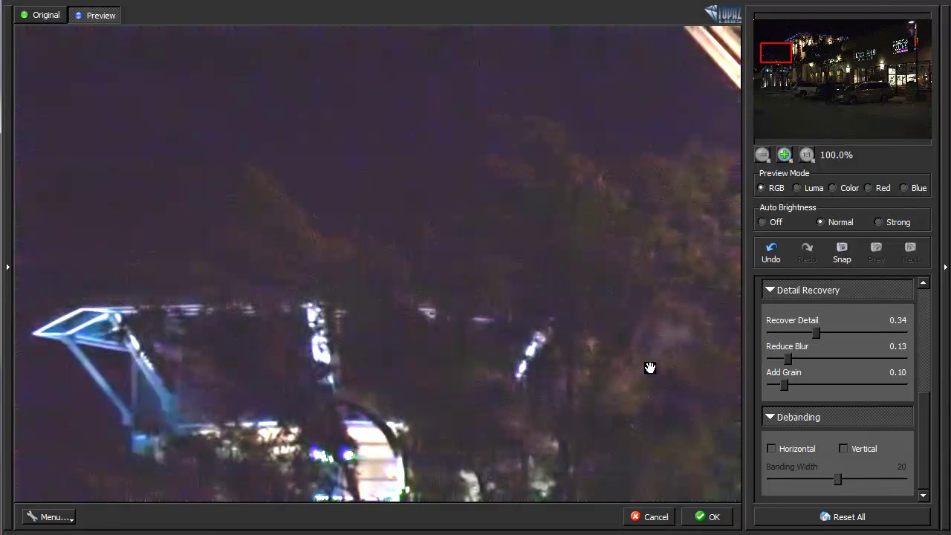
pyautogui.click(772, 448)
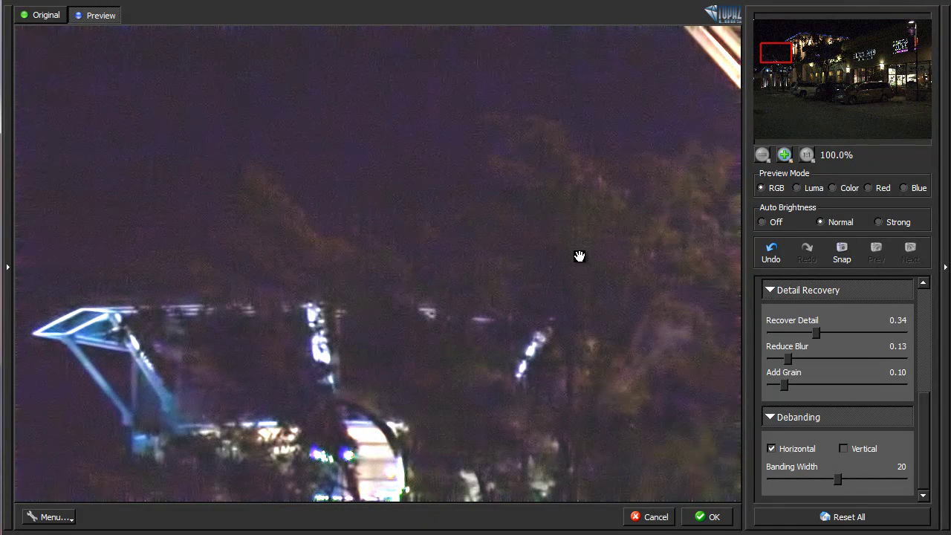
pyautogui.click(843, 449)
pyautogui.moveTo(781, 65); pyautogui.dragTo(781, 54)
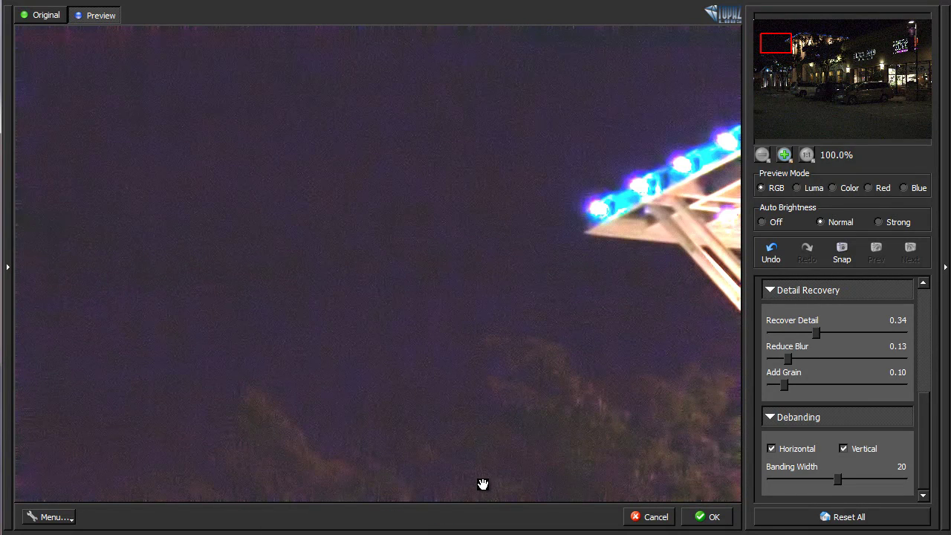
pyautogui.click(762, 222)
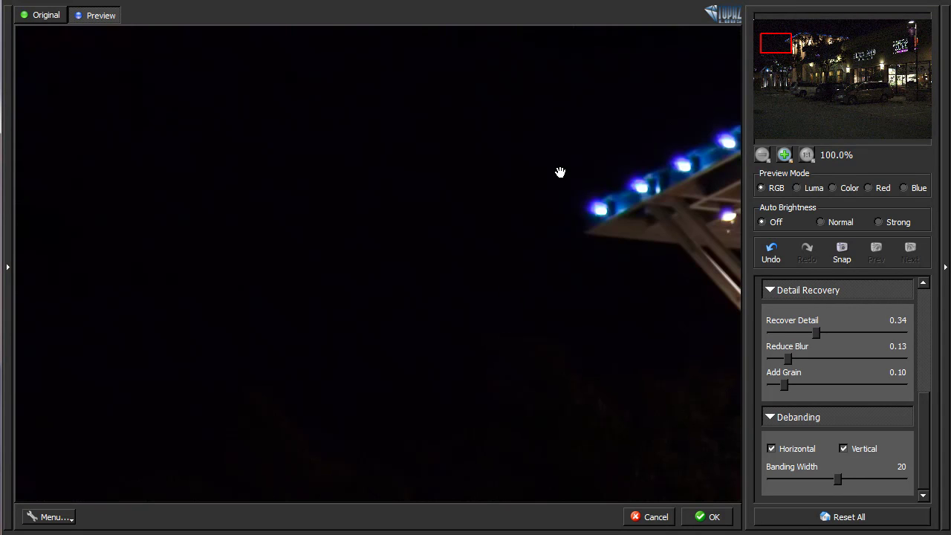
pyautogui.click(820, 222)
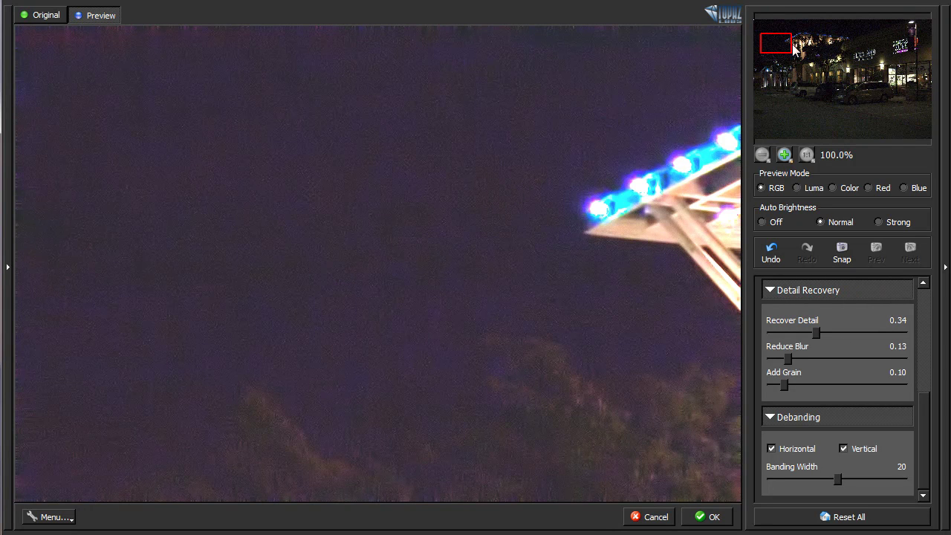
pyautogui.moveTo(791, 48); pyautogui.dragTo(779, 42)
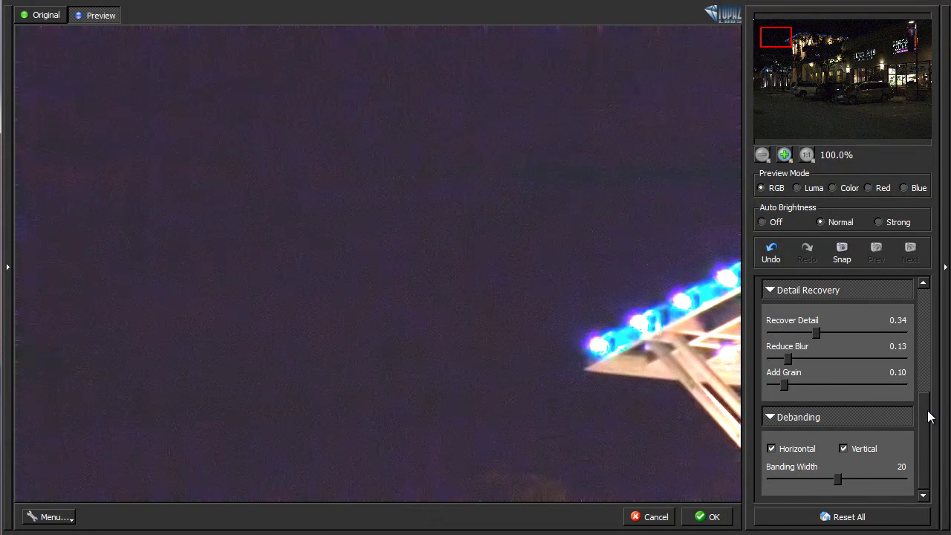
pyautogui.moveTo(926, 414); pyautogui.dragTo(934, 352)
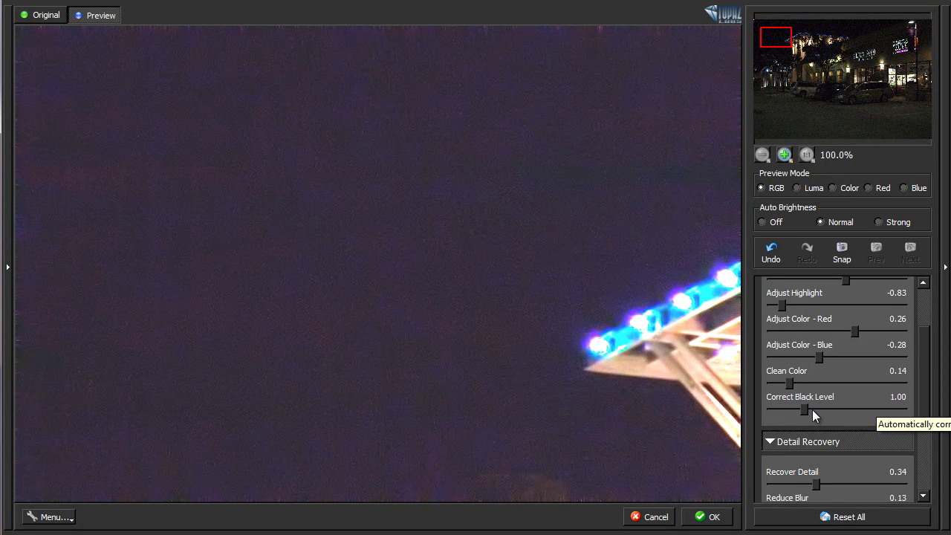
# Step: Set Correct Black Level to 1.84, compare with the original, and move to the parked cars
pyautogui.moveTo(805, 408); pyautogui.dragTo(758, 407)
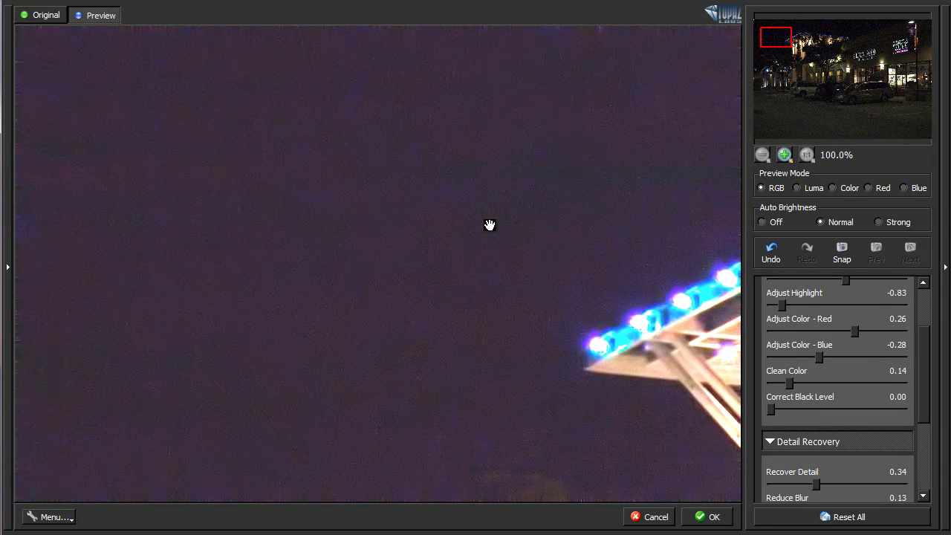
pyautogui.moveTo(771, 410); pyautogui.dragTo(825, 405)
pyautogui.moveTo(824, 403); pyautogui.dragTo(834, 406)
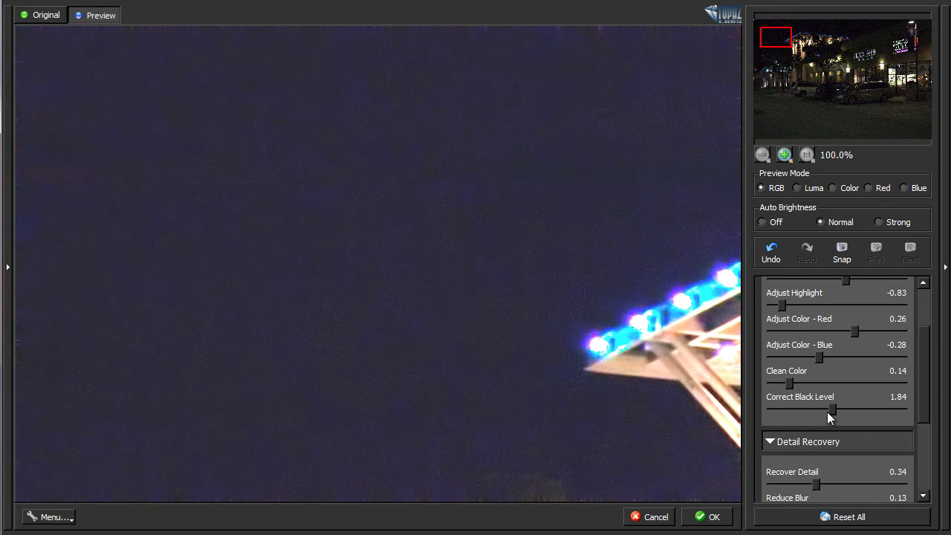
pyautogui.press('space')
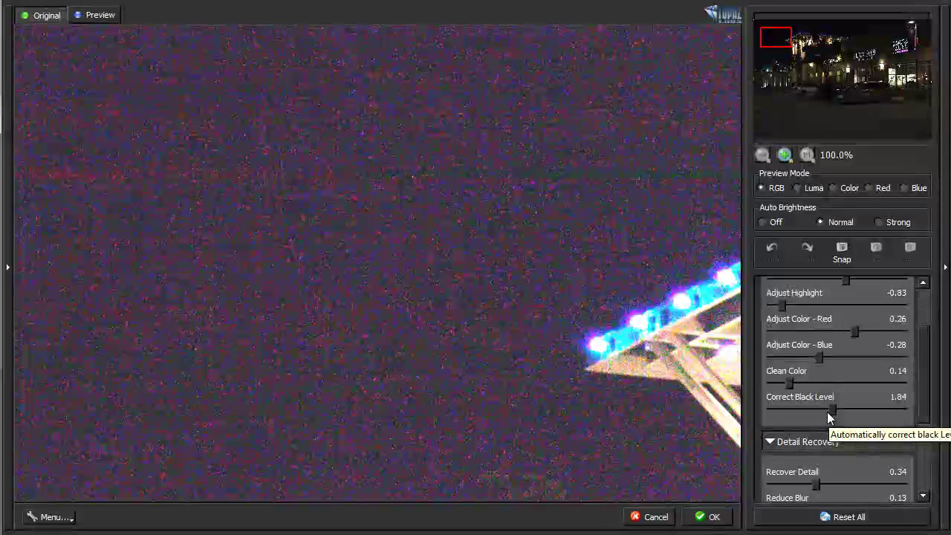
pyautogui.press('space')
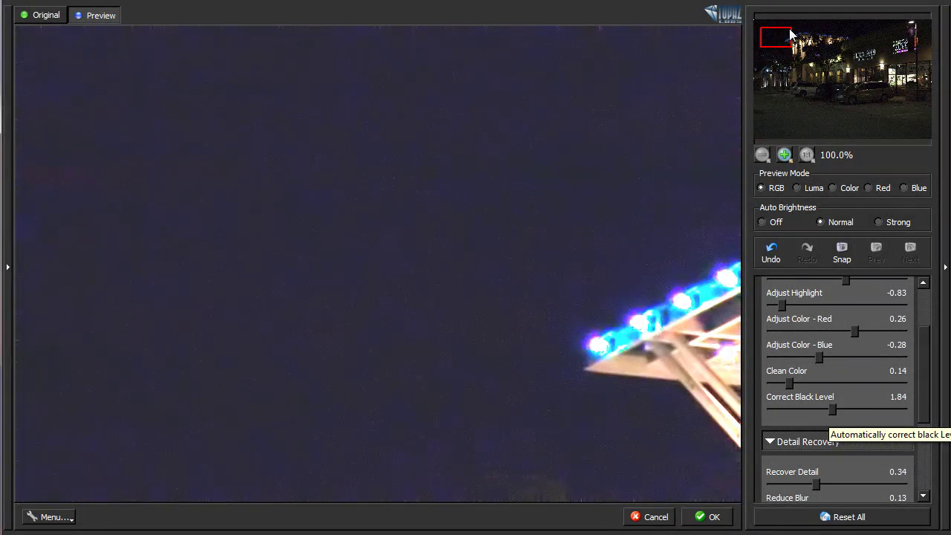
pyautogui.moveTo(791, 35); pyautogui.dragTo(835, 101)
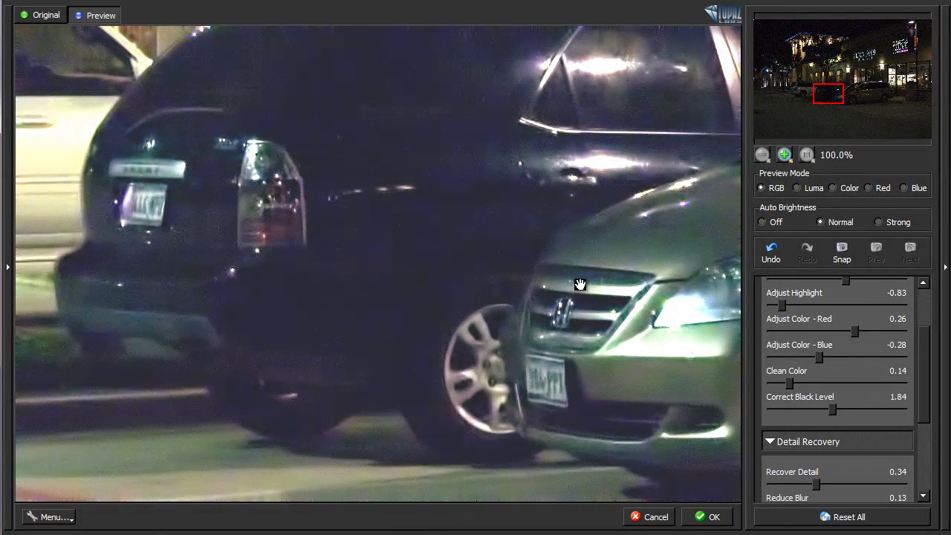
# Step: Compare the parked cars with the original while easing Correct Black Level back to 1.58
pyautogui.moveTo(580, 285); pyautogui.dragTo(584, 288)
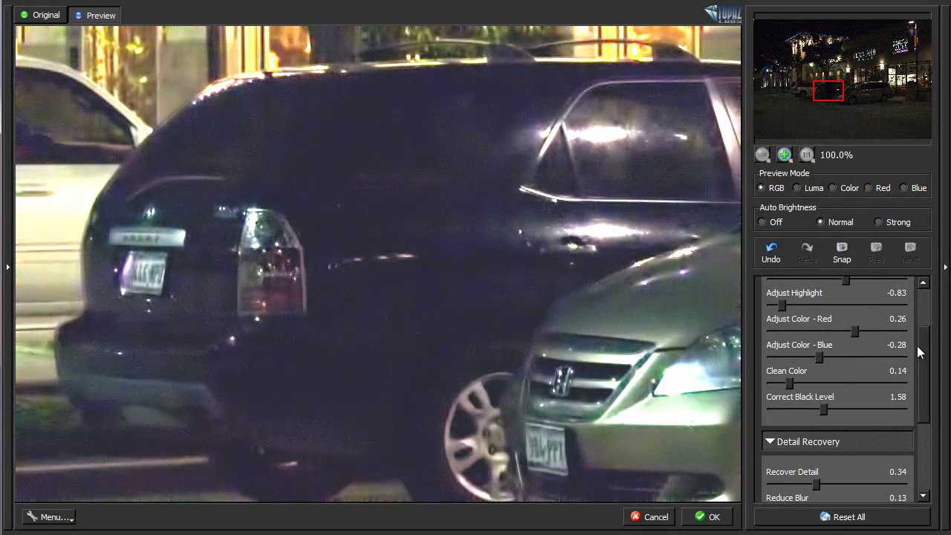
# Step: Raise Adjust Shadow to 0.20 and pan the preview up to the storefronts
pyautogui.scroll(2, 877, 345)
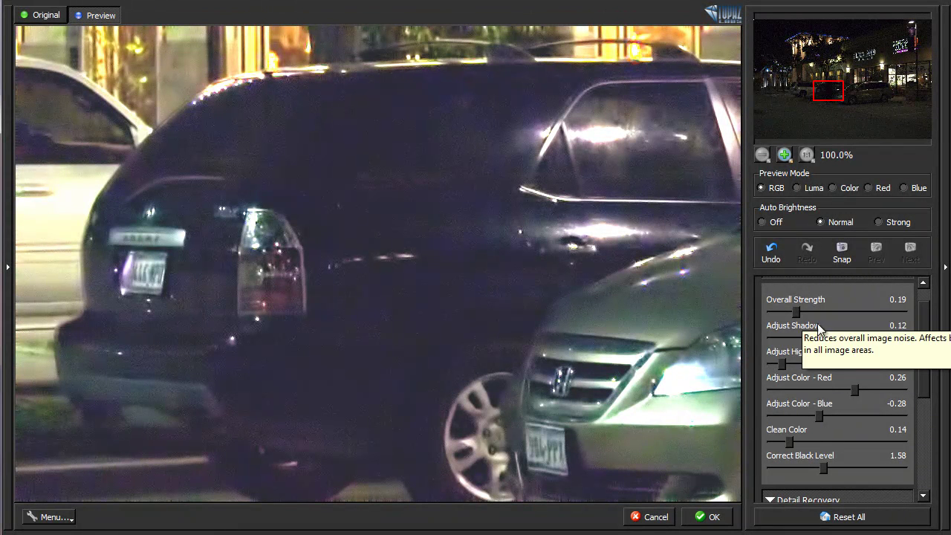
pyautogui.moveTo(846, 339); pyautogui.dragTo(851, 339)
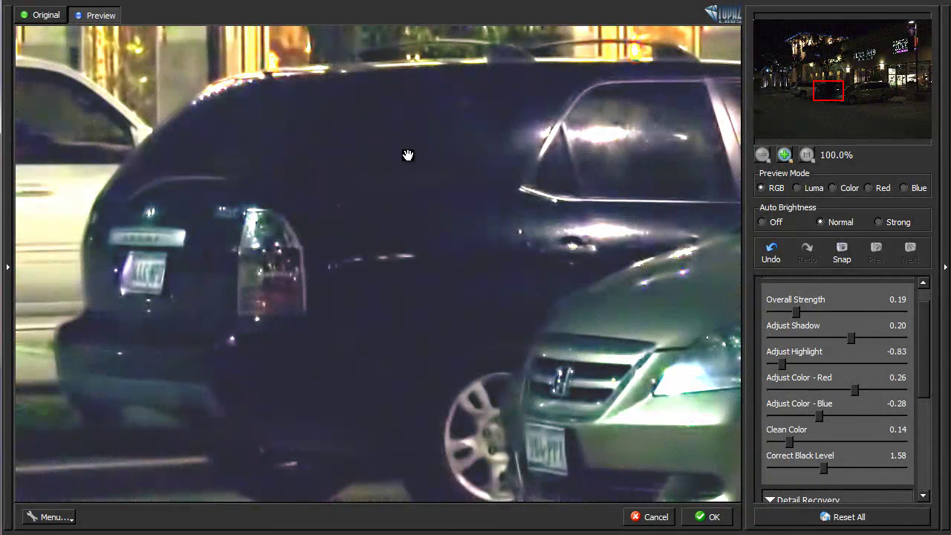
pyautogui.moveTo(401, 118); pyautogui.dragTo(555, 237)
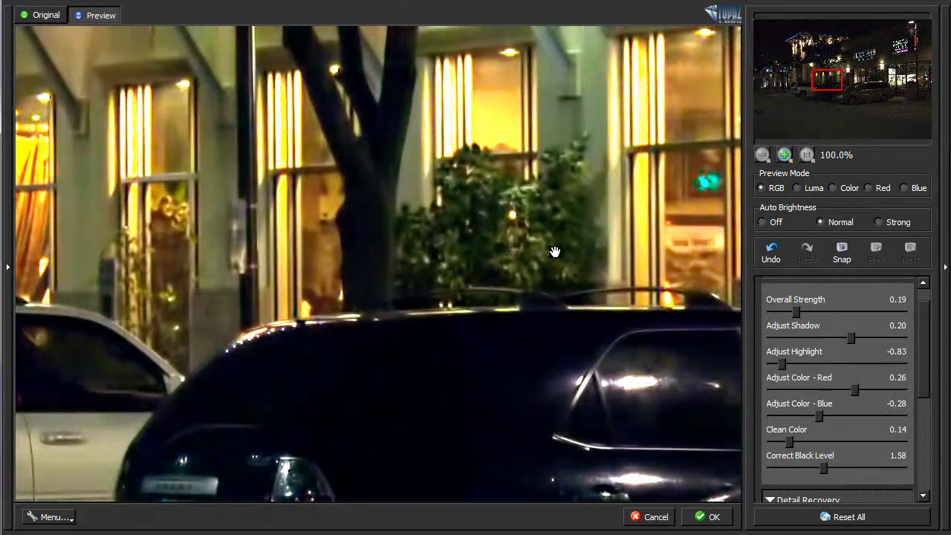
# Step: Compare against the original, then switch Preview Mode to Luma for a greyscale view
pyautogui.click(598, 163)
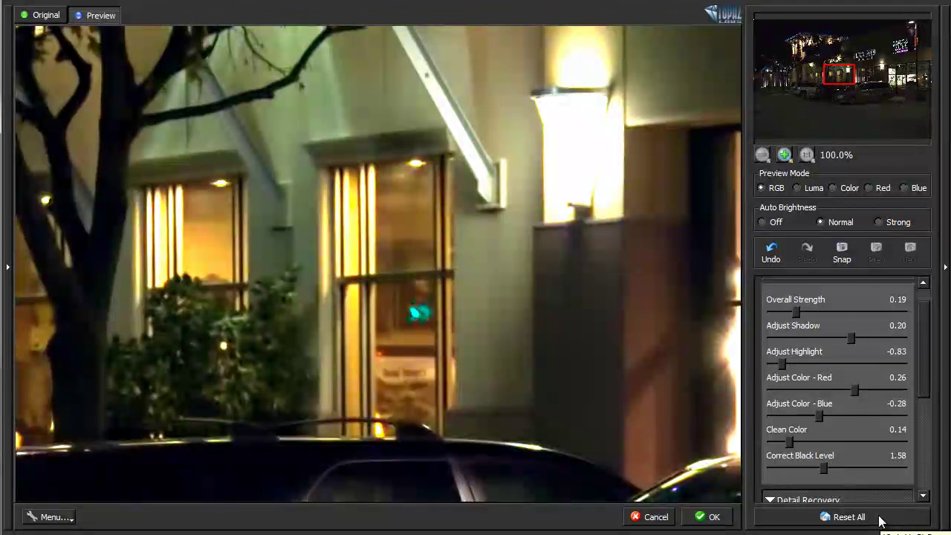
pyautogui.click(797, 189)
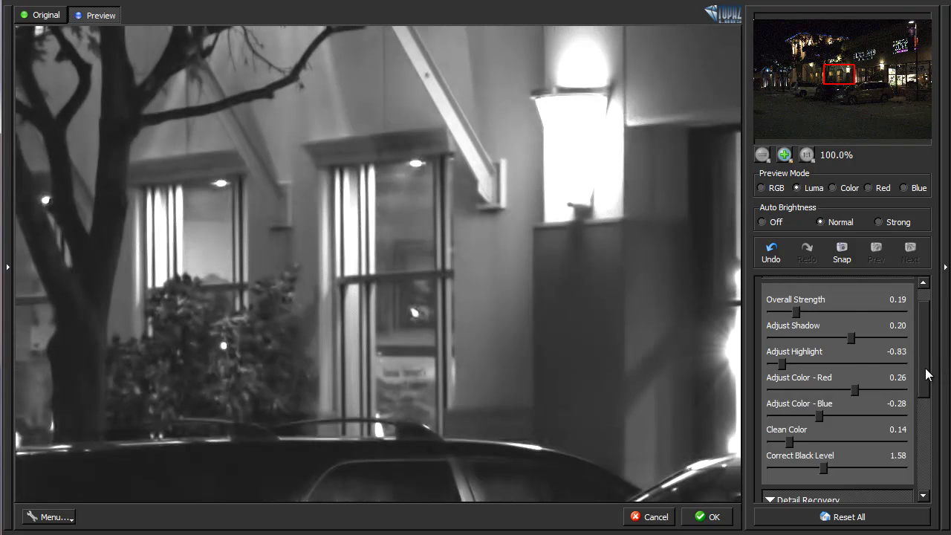
# Step: Review the Detail Recovery and Debanding settings, then set Preview Mode back to RGB
pyautogui.moveTo(924, 373); pyautogui.dragTo(921, 459)
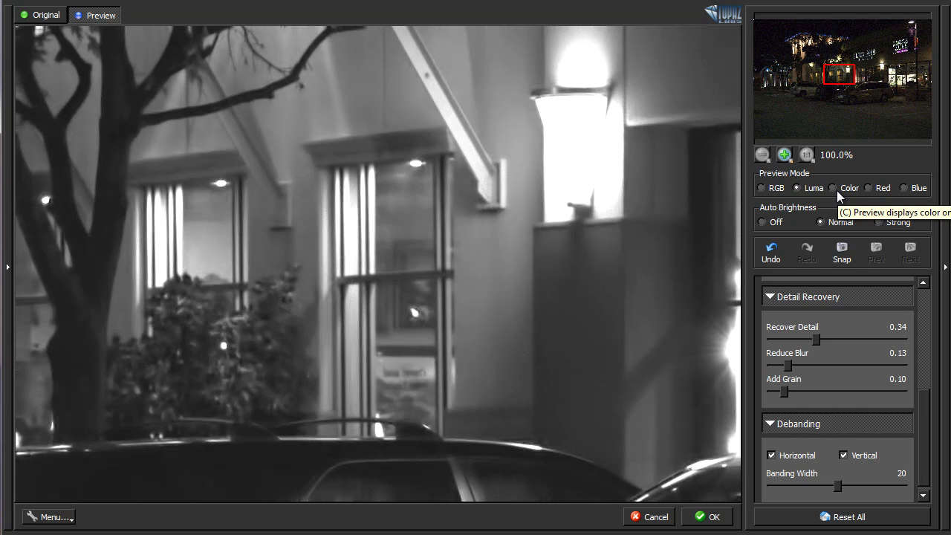
pyautogui.click(761, 188)
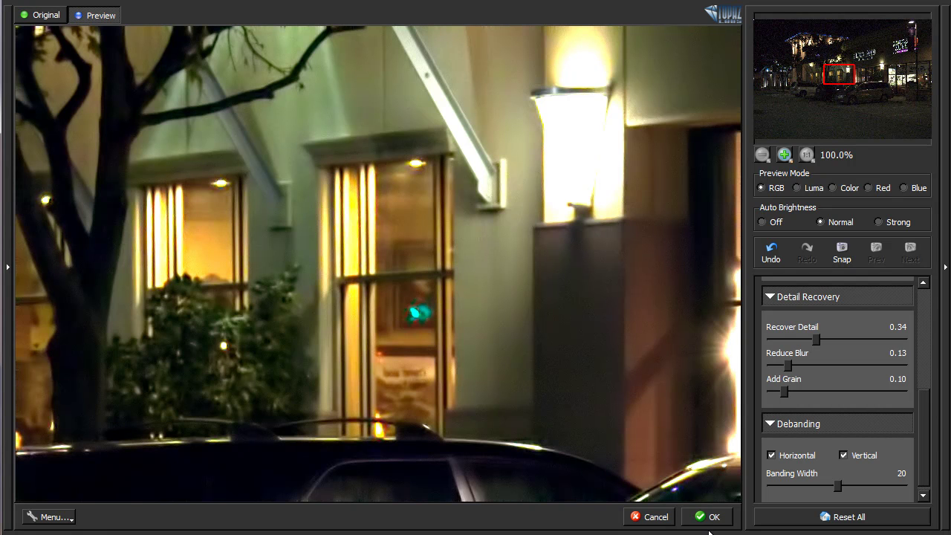
# Step: Start a new preset from the current settings with camera Canon and ISO 3200
pyautogui.click(8, 273)
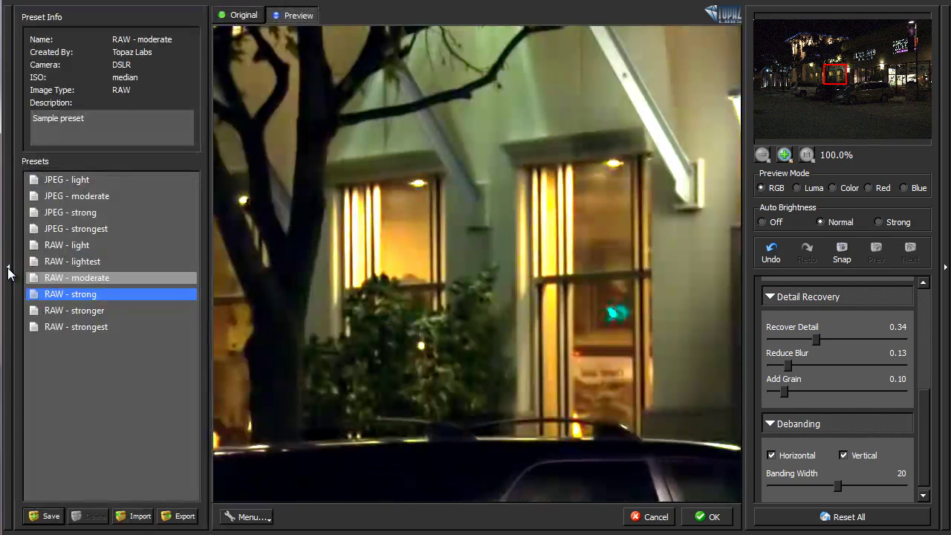
pyautogui.click(47, 516)
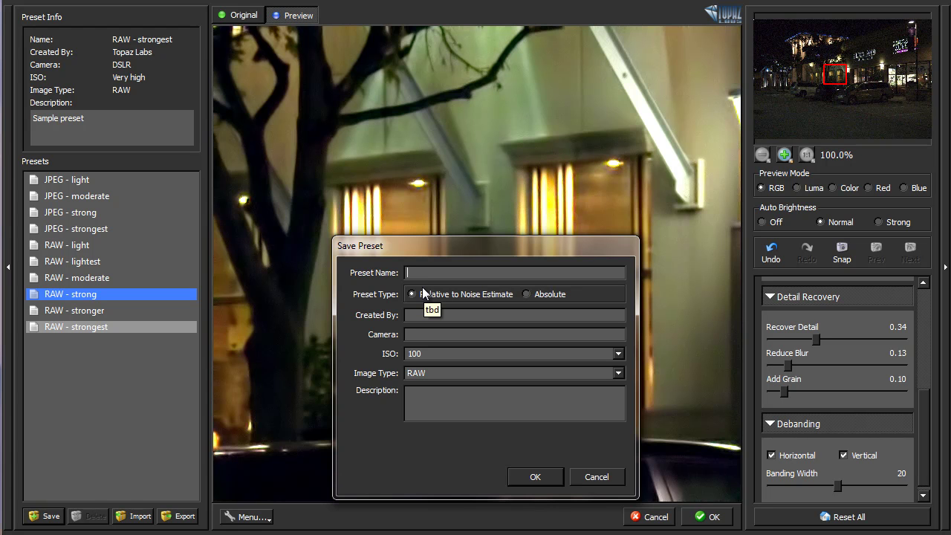
pyautogui.write('Canon 5DMII')
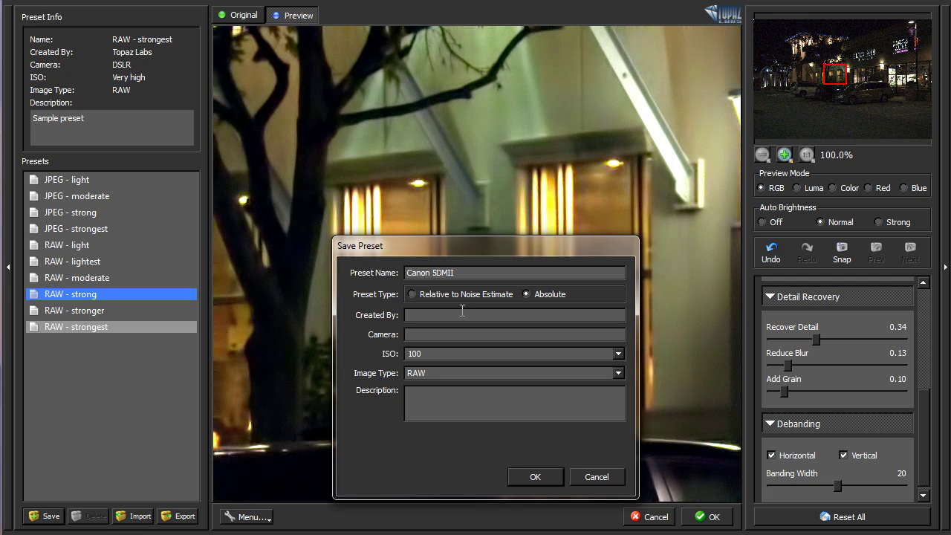
pyautogui.click(498, 336)
pyautogui.write('Canon')
pyautogui.click(617, 354)
pyautogui.click(427, 420)
# Step: Finish the preset name as 'Canon 5DMII - a', save it, and select the new preset
pyautogui.click(466, 395)
pyautogui.click(518, 273)
pyautogui.write('- a')
pyautogui.click(475, 419)
pyautogui.click(549, 474)
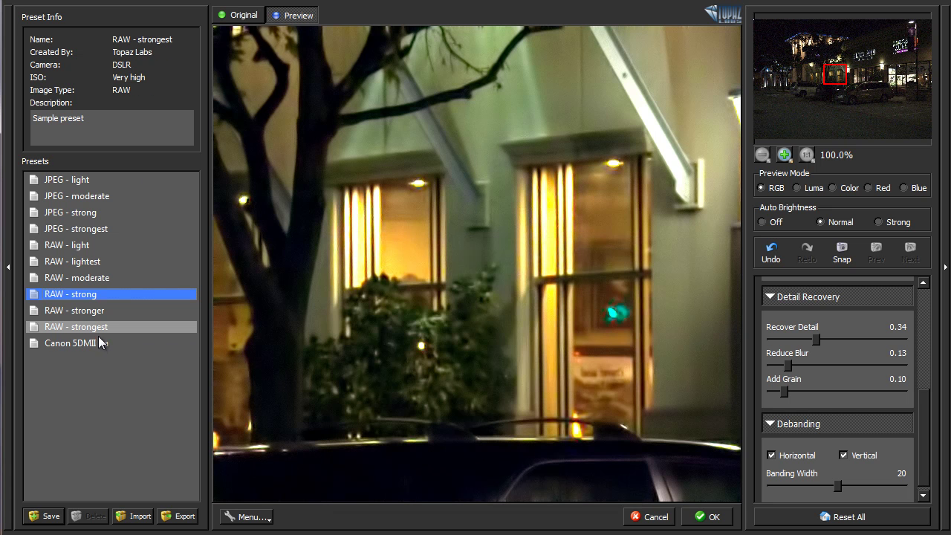
pyautogui.click(94, 343)
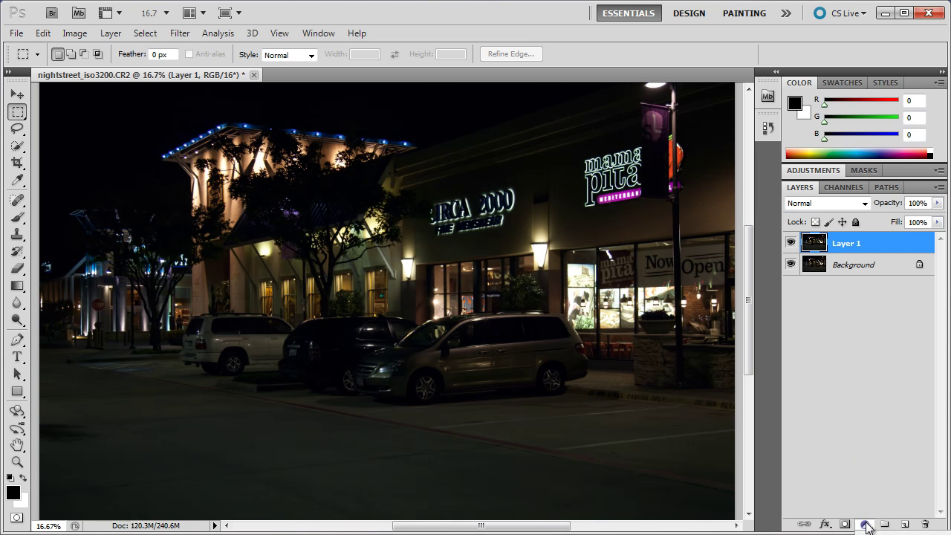
# Step: Add a Curves adjustment layer, pulling the white point left and lifting the midtones to brighten
pyautogui.click(866, 525)
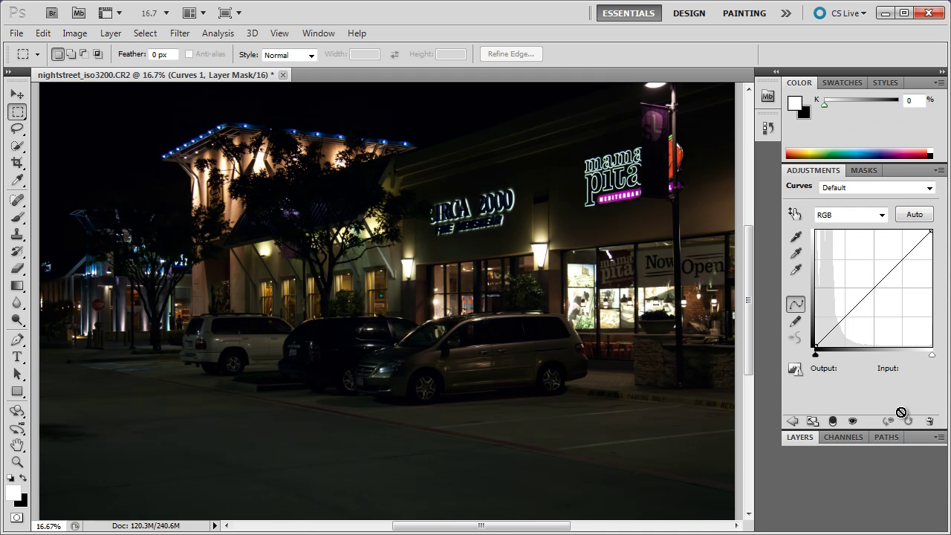
pyautogui.moveTo(930, 235); pyautogui.dragTo(877, 232)
pyautogui.moveTo(858, 272); pyautogui.dragTo(848, 263)
# Step: Toggle the denoised Layer 1 on and off to compare, leaving it hidden
pyautogui.click(800, 437)
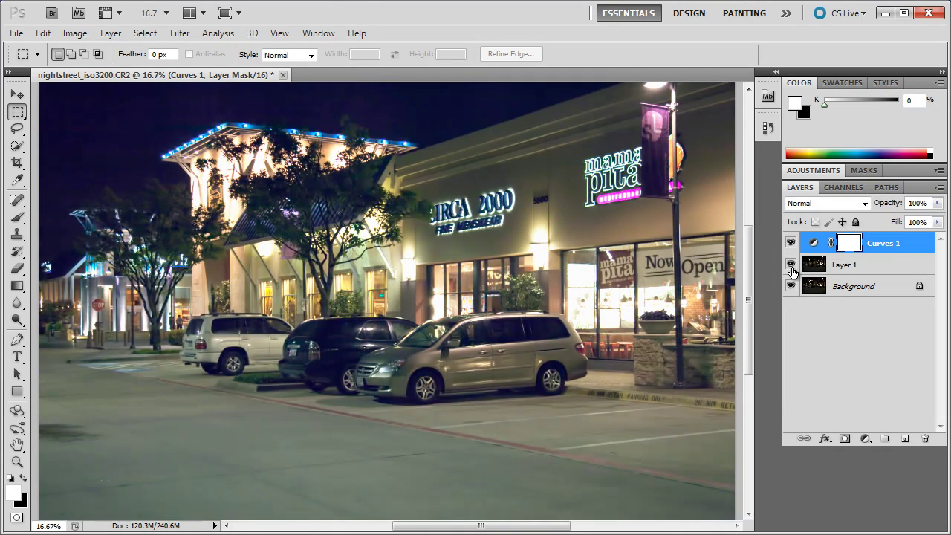
pyautogui.click(790, 265)
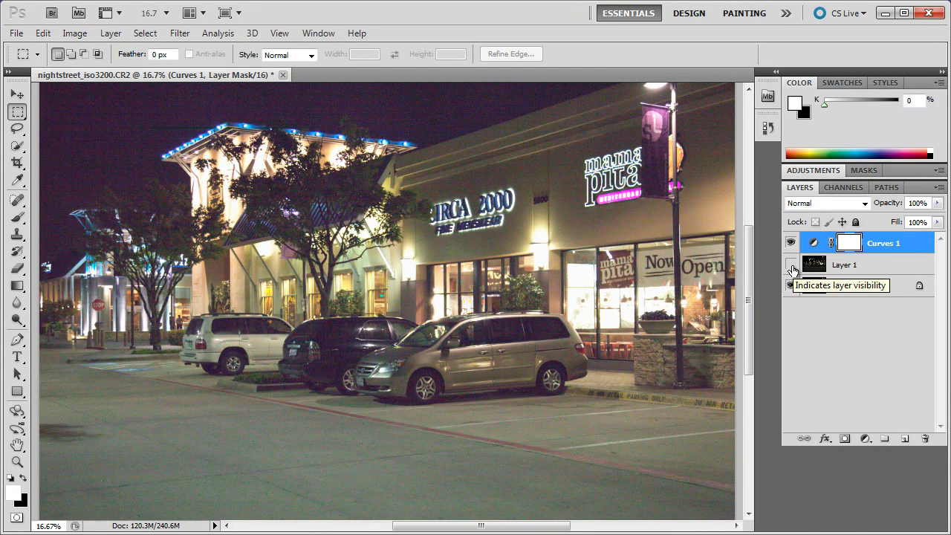
pyautogui.click(791, 265)
pyautogui.click(790, 265)
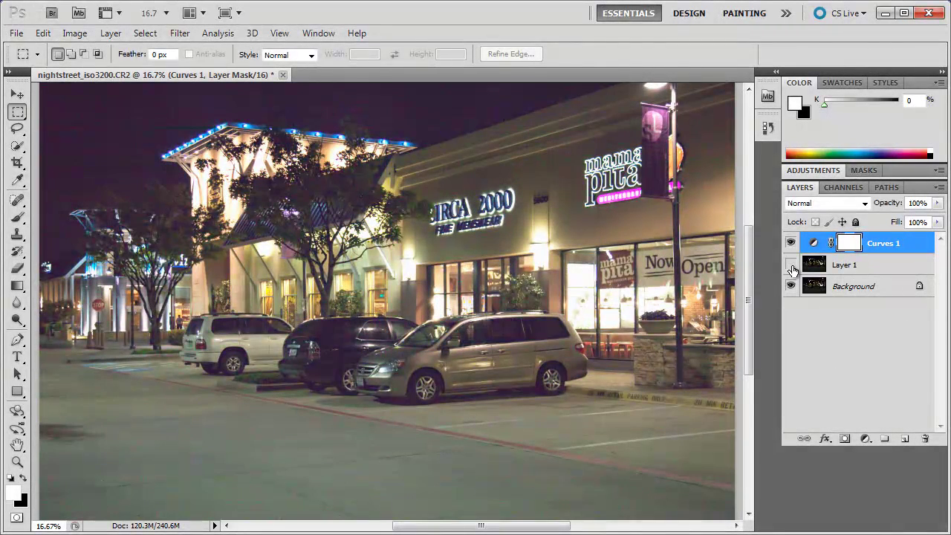
pyautogui.click(791, 265)
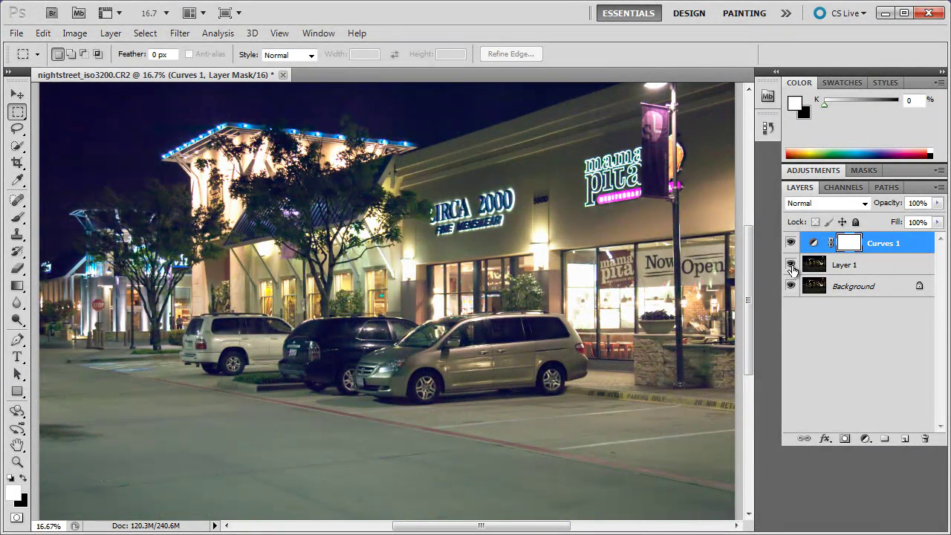
pyautogui.click(791, 265)
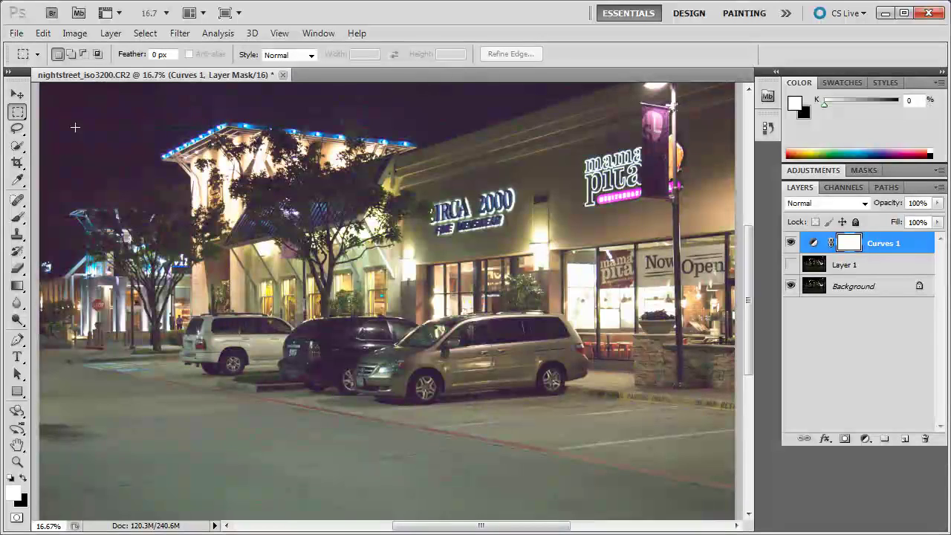
# Step: Turn Layer 1's visibility back on beneath the Curves 1 layer
pyautogui.click(791, 264)
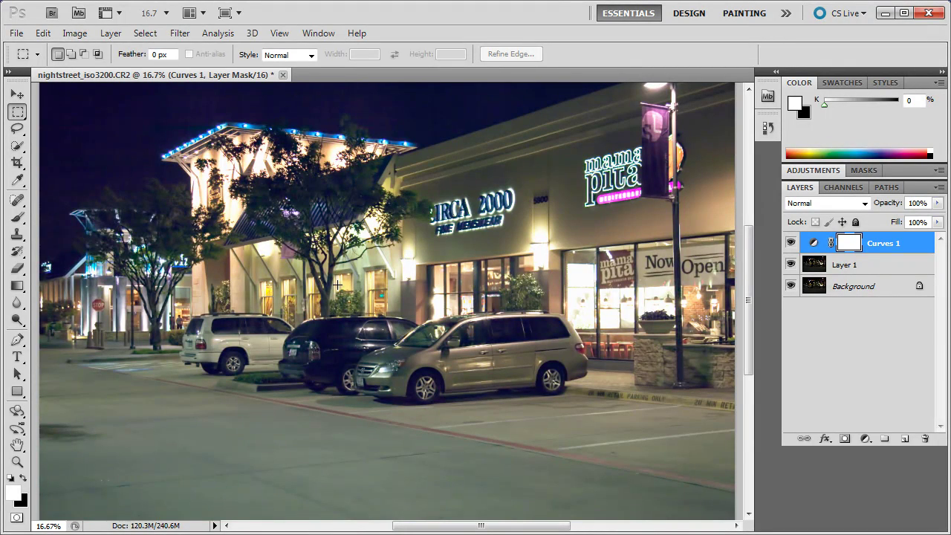
pyautogui.scroll(3, 337, 284)
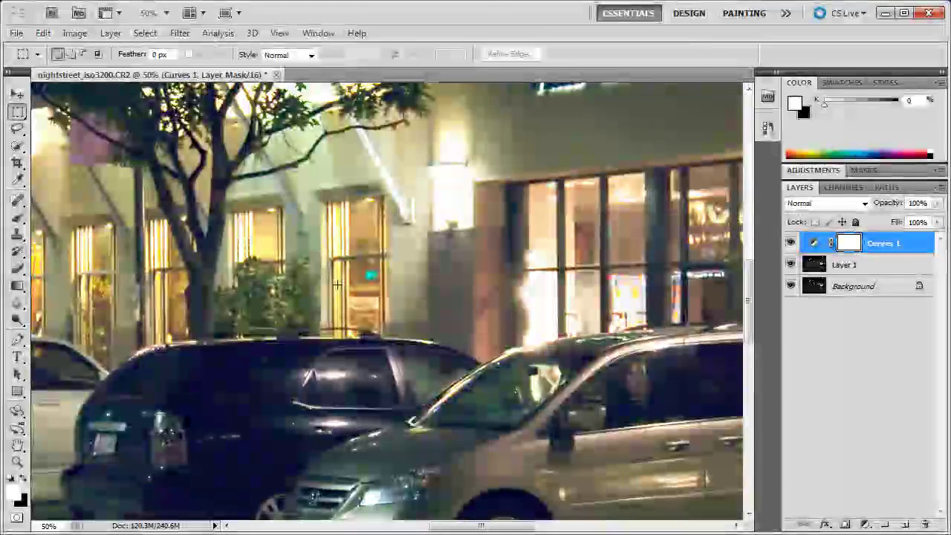
pyautogui.moveTo(337, 284); pyautogui.dragTo(568, 336)
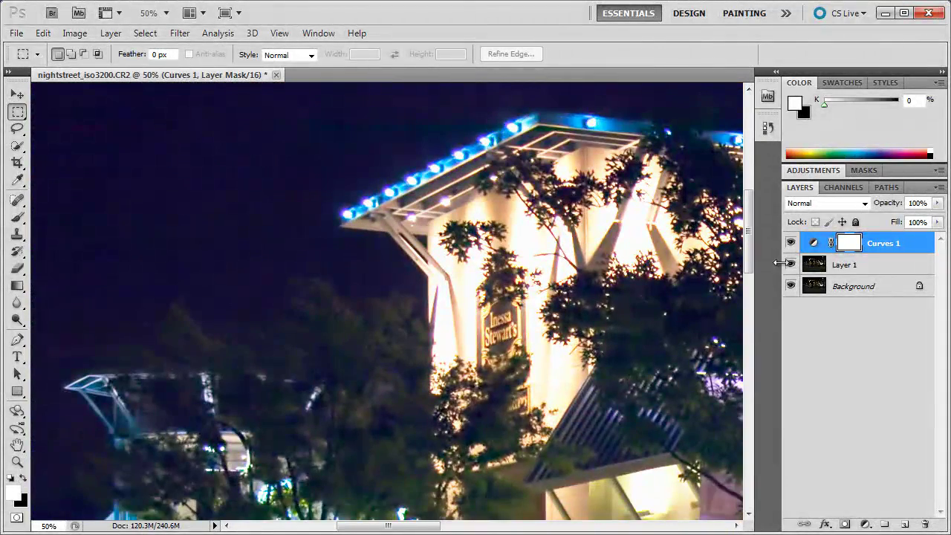
pyautogui.click(788, 264)
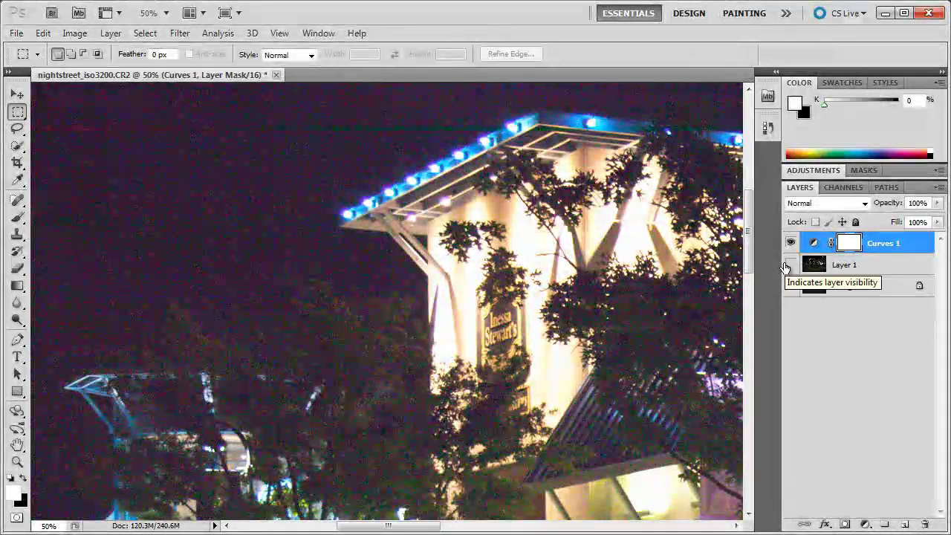
pyautogui.click(788, 264)
pyautogui.click(789, 264)
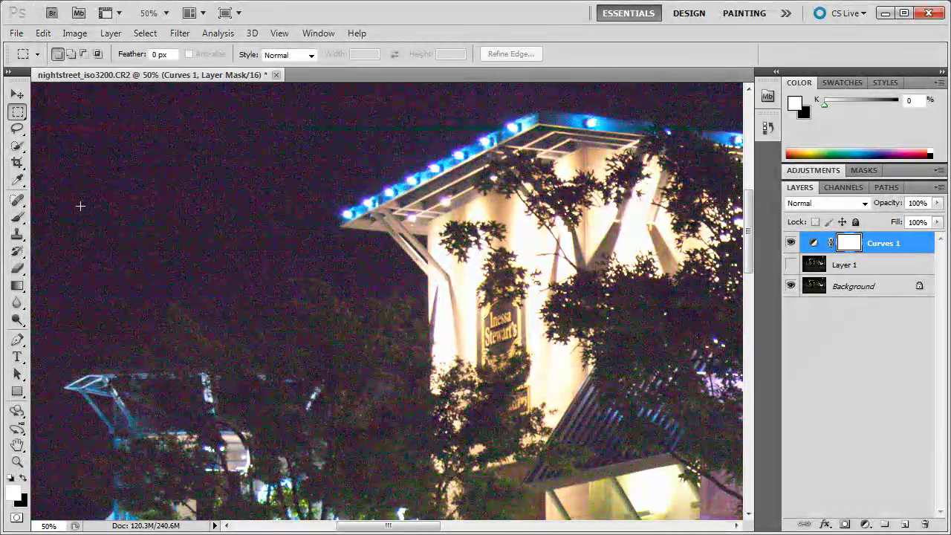
pyautogui.click(790, 265)
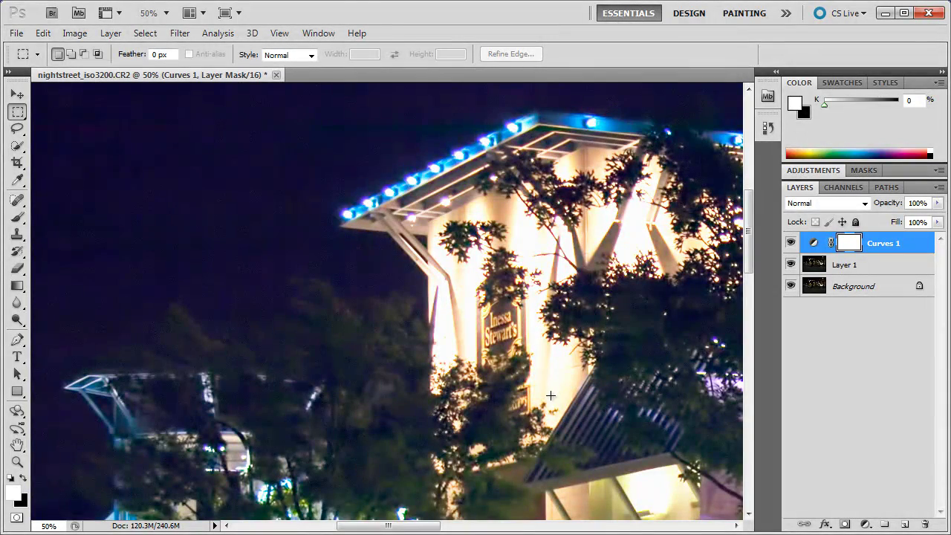
pyautogui.moveTo(608, 431); pyautogui.dragTo(503, 260)
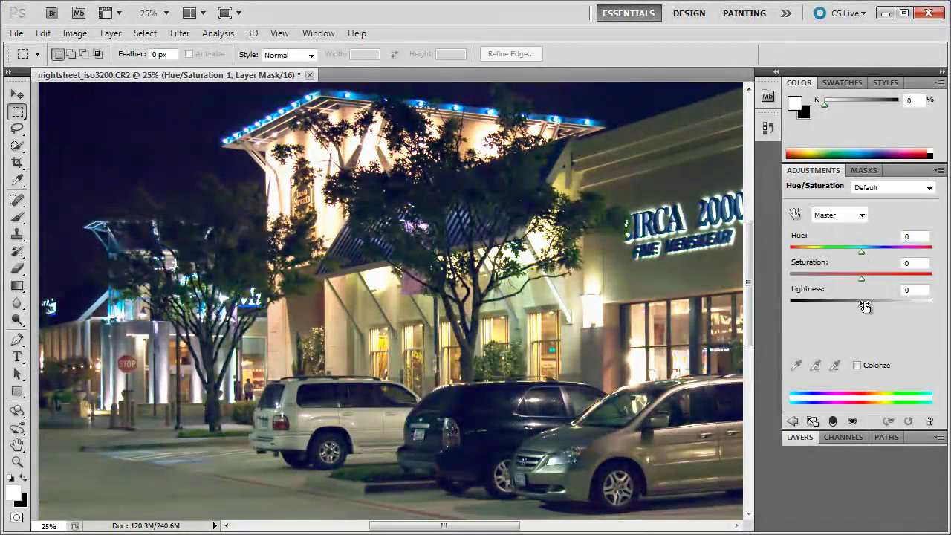
# Step: Raise Hue/Saturation 1's Saturation to +56 and check the richer storefront sign colours
pyautogui.moveTo(861, 280); pyautogui.dragTo(900, 278)
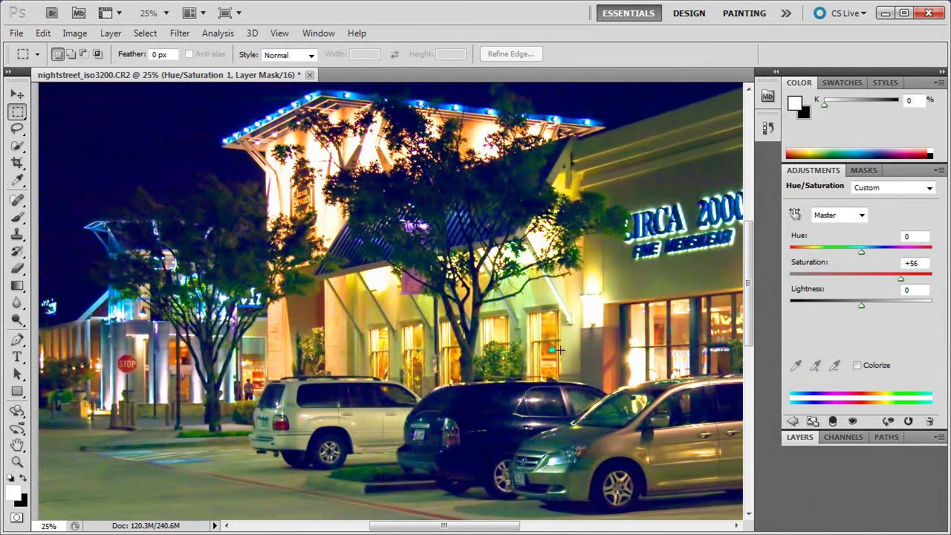
pyautogui.moveTo(566, 337); pyautogui.dragTo(467, 339)
pyautogui.press('F7')
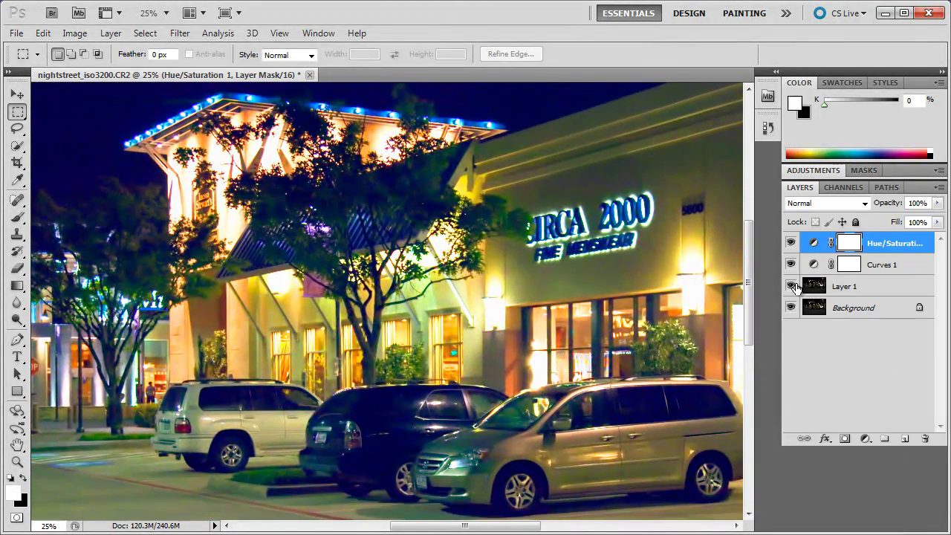
pyautogui.click(791, 286)
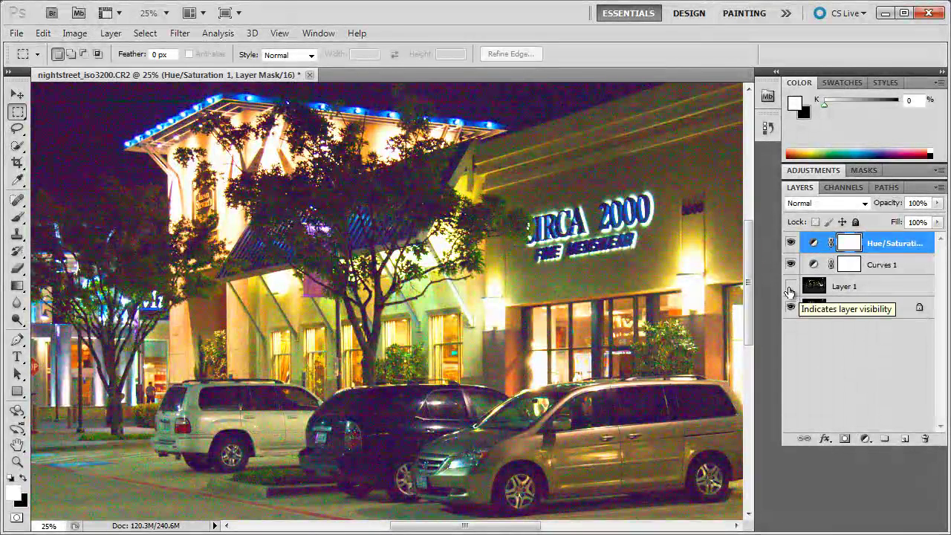
pyautogui.click(791, 288)
pyautogui.click(790, 308)
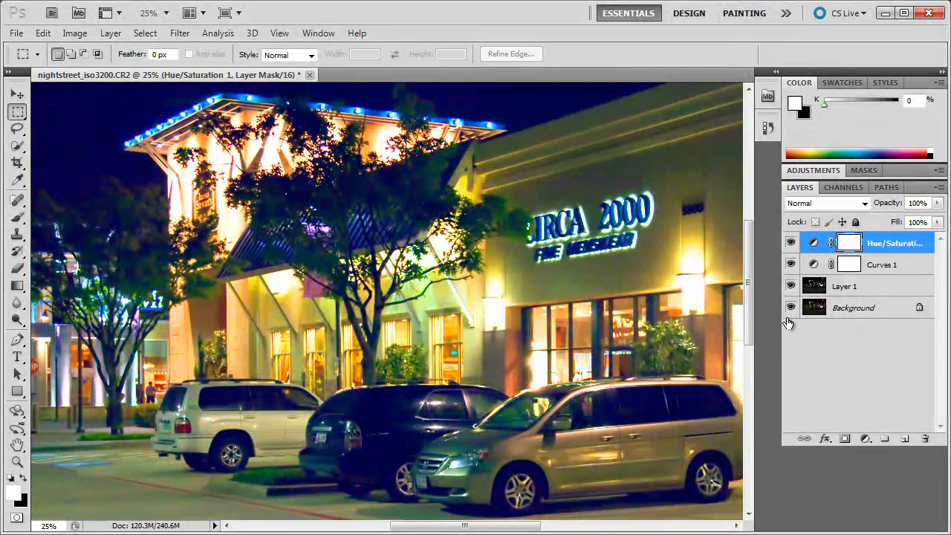